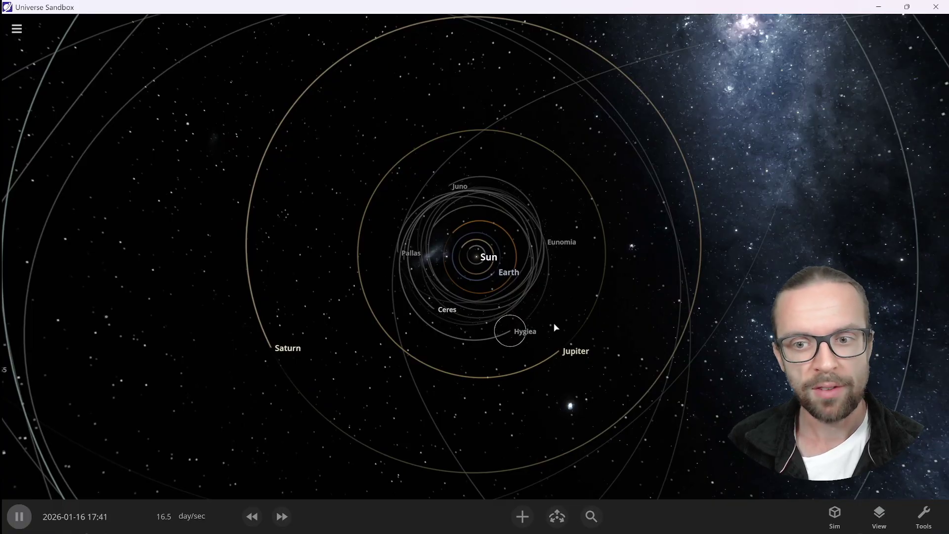
Step: Examine the Solar System's planet and asteroid orbits from above and edge-on, at wide and close range
{"action": "scroll", "coordinate": [554, 327], "scroll_direction": "down", "scroll_amount": 8}
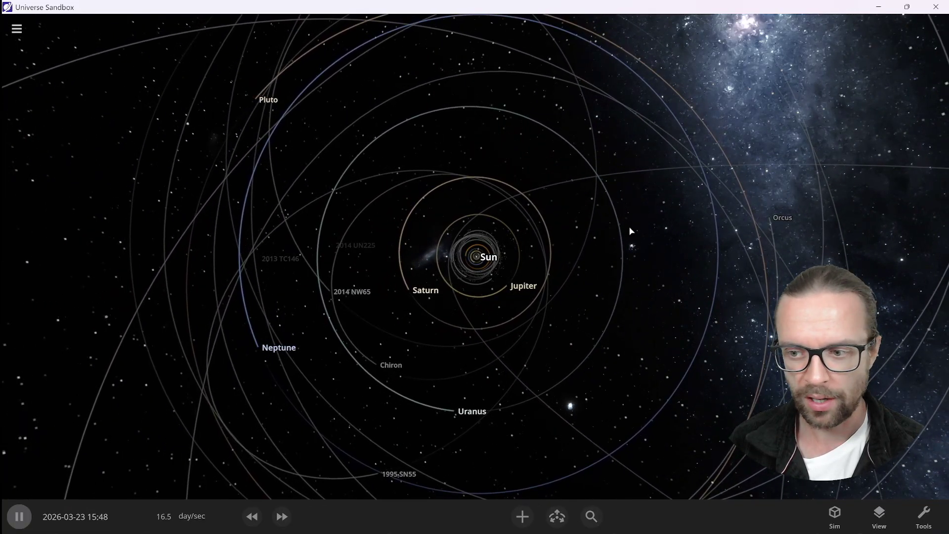
{"action": "scroll", "coordinate": [472, 259], "scroll_direction": "up", "scroll_amount": 6}
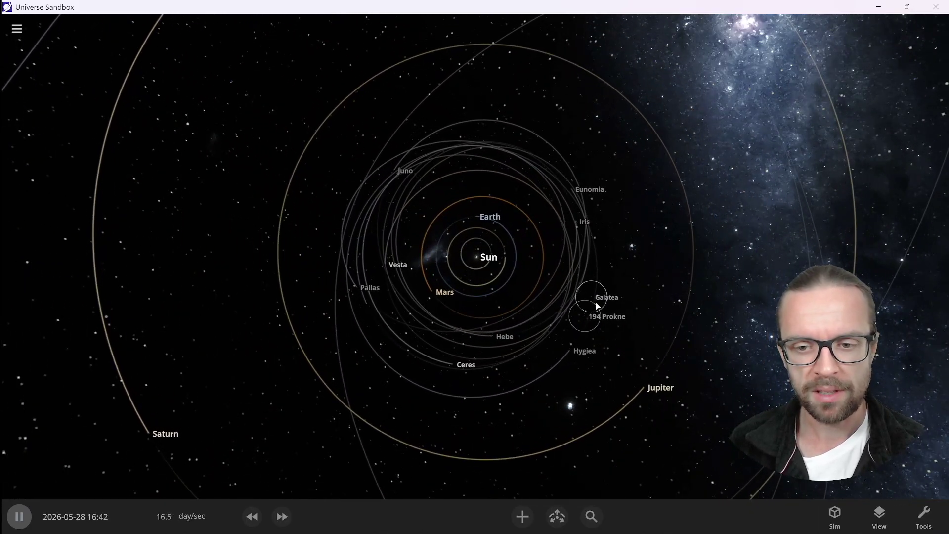
{"action": "left_click_drag", "start_coordinate": [641, 324], "coordinate": [624, 211]}
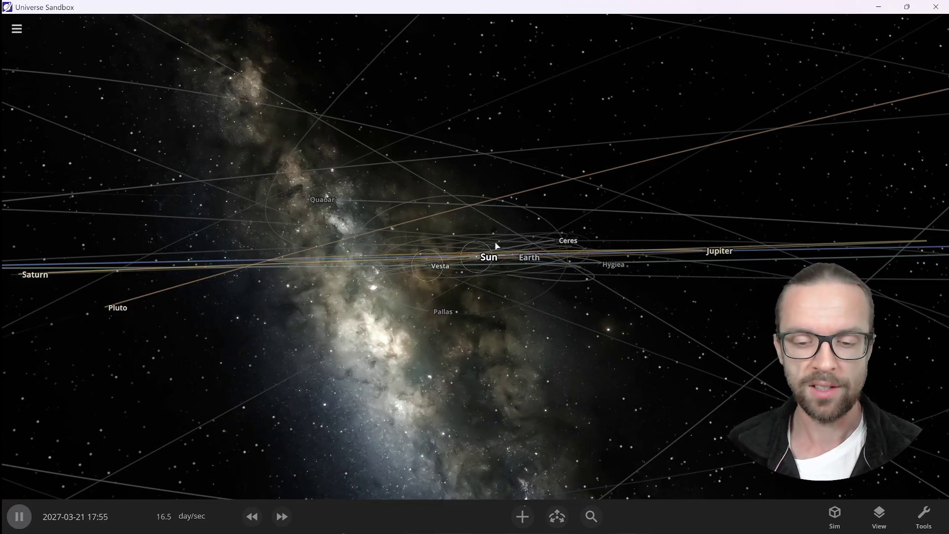
{"action": "left_click_drag", "start_coordinate": [502, 272], "coordinate": [492, 443]}
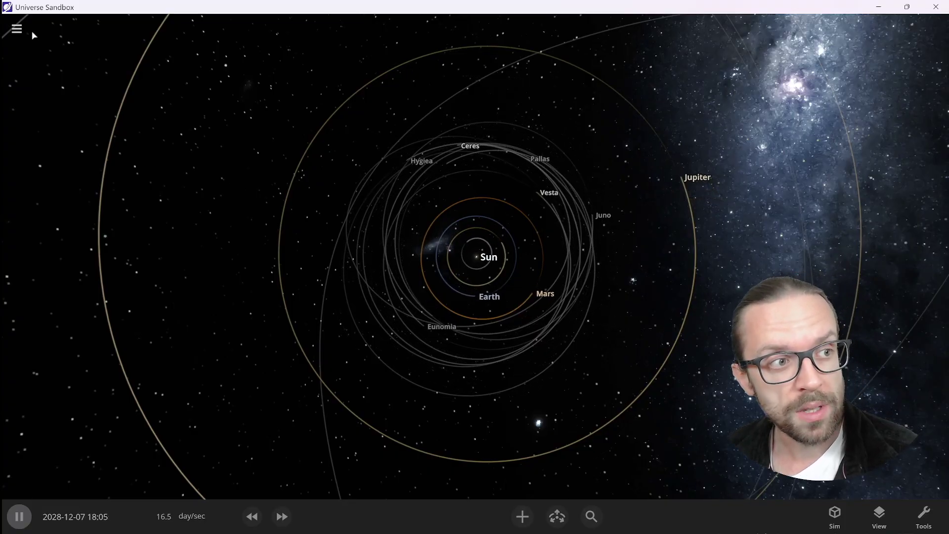
Step: Open the existing simulation Interstellar Comet 3I/ATLAS from the featured simulations
{"action": "left_click", "coordinate": [17, 30]}
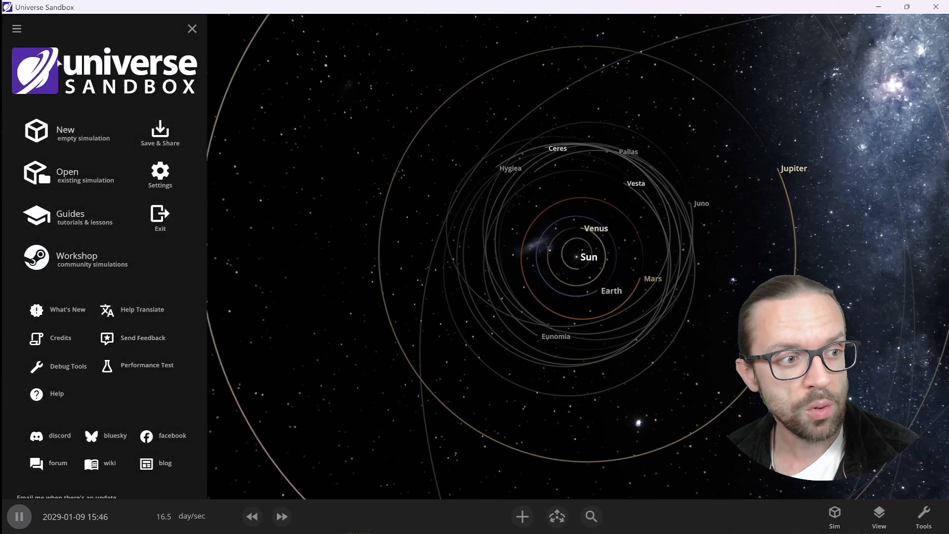
{"action": "left_click", "coordinate": [85, 176]}
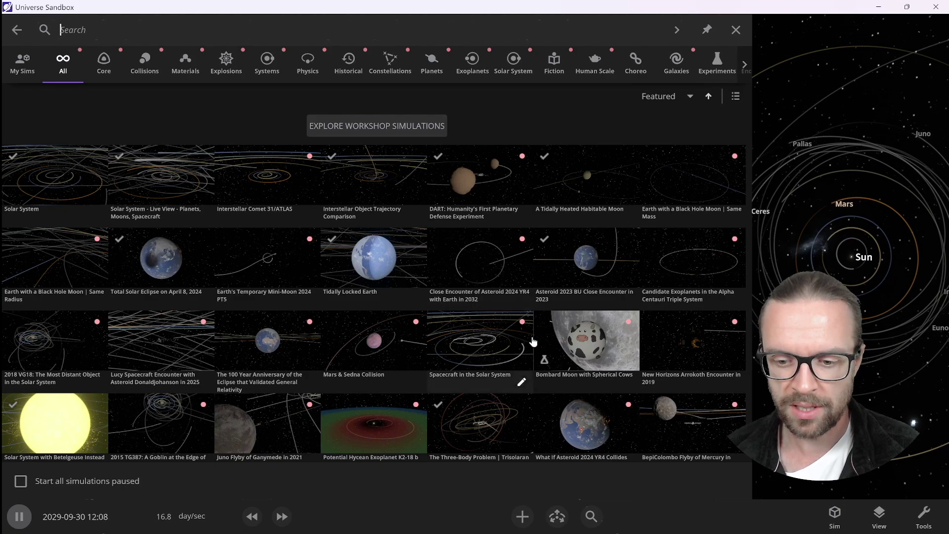
{"action": "mouse_move", "coordinate": [558, 338]}
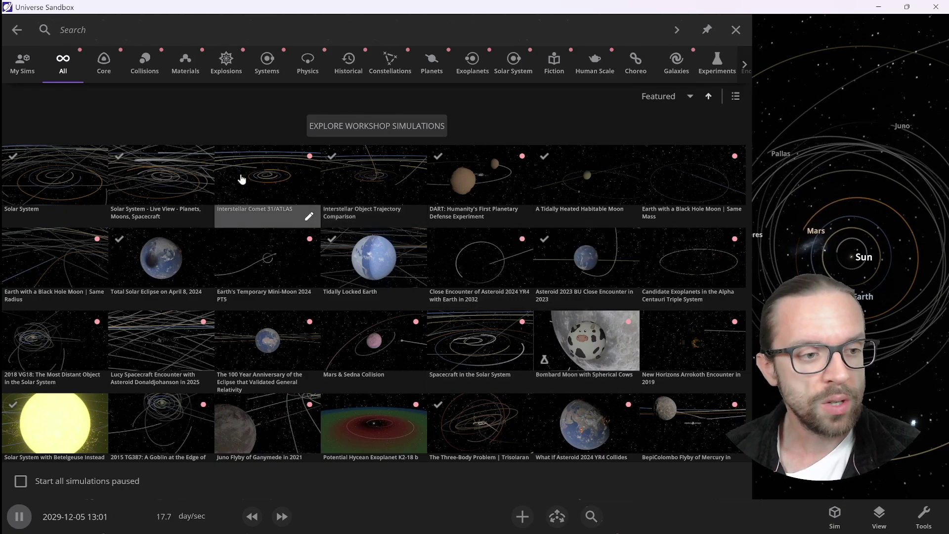
{"action": "mouse_move", "coordinate": [259, 212]}
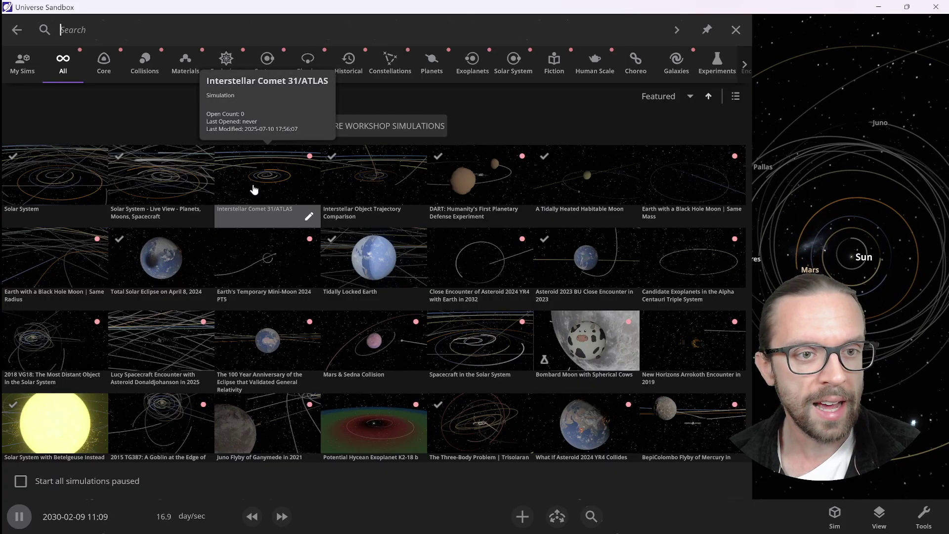
{"action": "left_click", "coordinate": [254, 190]}
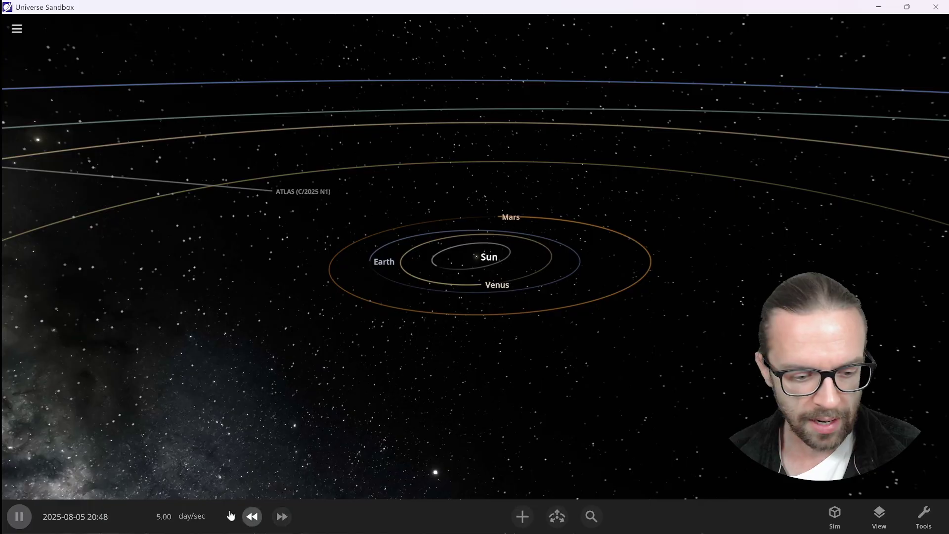
Step: Pause the simulation and examine the incoming path of ATLAS (C/2025 N1) relative to the planets' orbital plane
{"action": "left_click", "coordinate": [18, 517]}
{"action": "left_click_drag", "start_coordinate": [500, 316], "coordinate": [516, 347]}
{"action": "scroll", "coordinate": [515, 345], "scroll_direction": "down", "scroll_amount": 5}
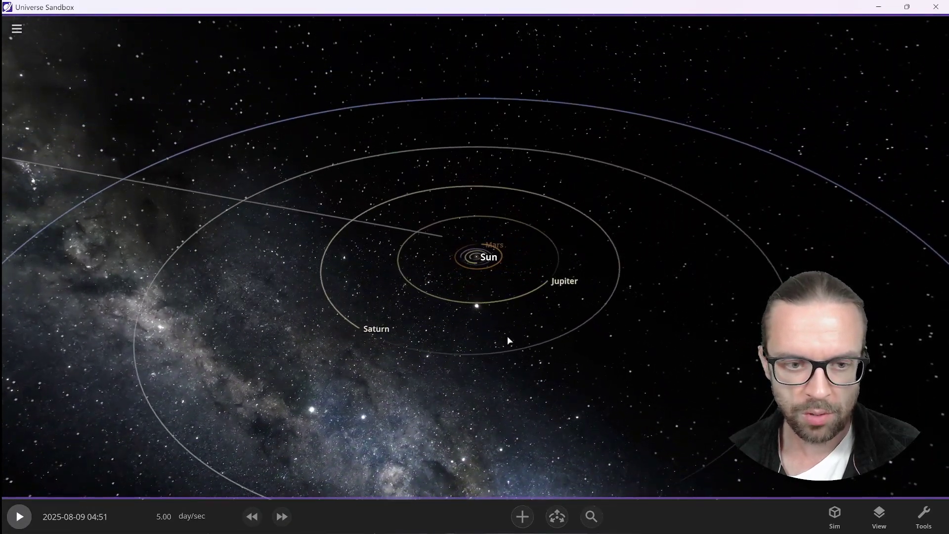
{"action": "scroll", "coordinate": [507, 340], "scroll_direction": "down", "scroll_amount": 5}
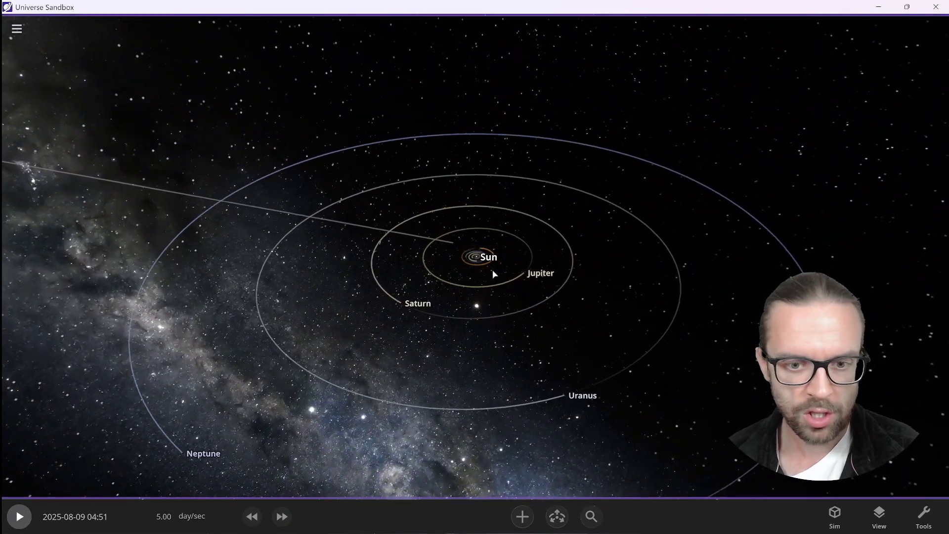
{"action": "left_click_drag", "start_coordinate": [544, 300], "coordinate": [451, 324]}
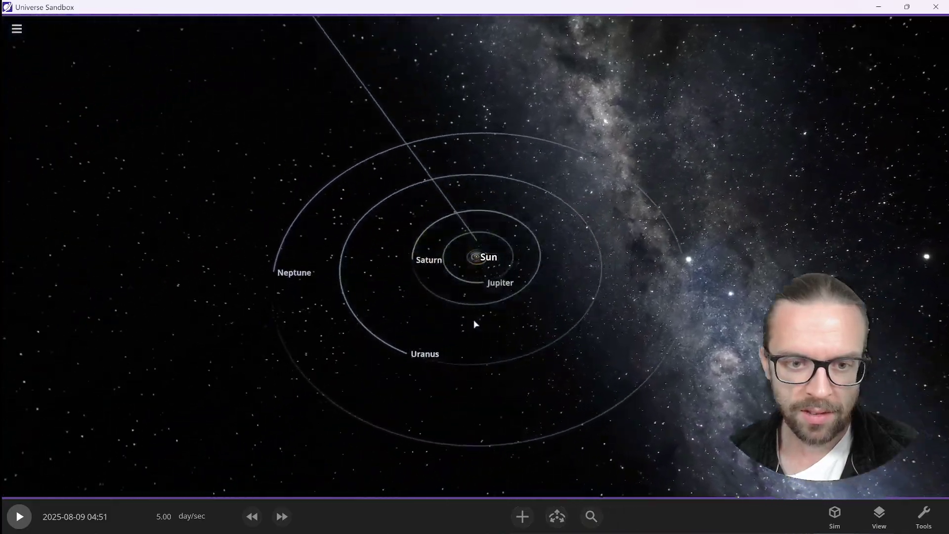
{"action": "left_click_drag", "start_coordinate": [528, 357], "coordinate": [507, 283]}
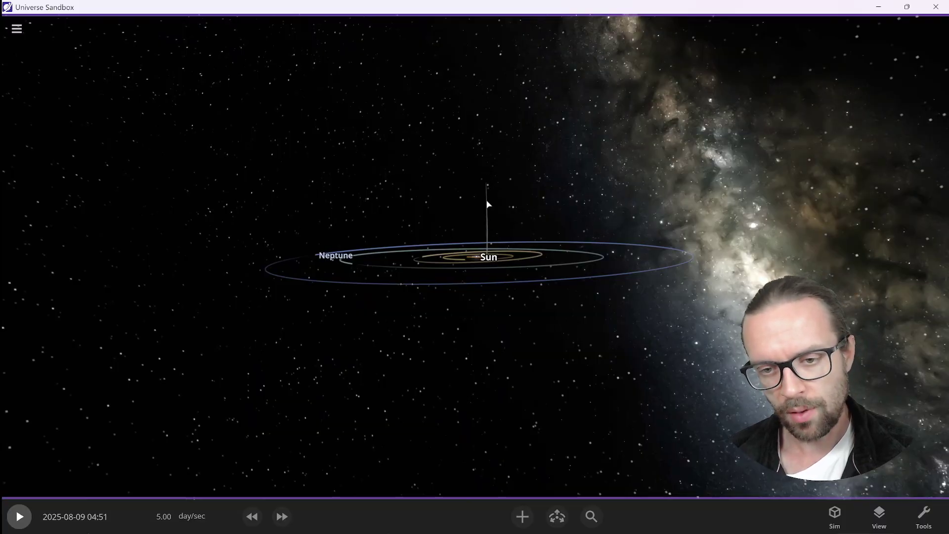
{"action": "left_click_drag", "start_coordinate": [499, 273], "coordinate": [526, 337]}
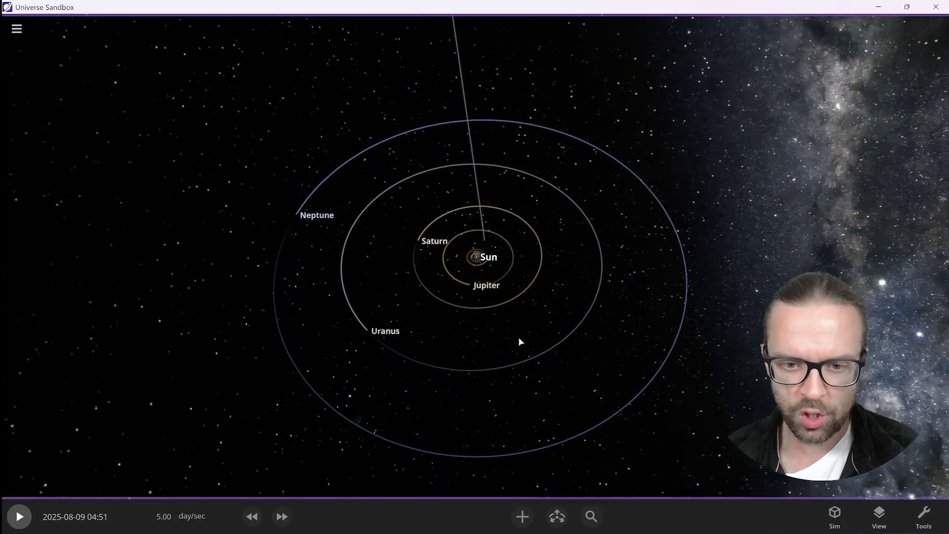
{"action": "scroll", "coordinate": [482, 262], "scroll_direction": "up", "scroll_amount": 3}
{"action": "scroll", "coordinate": [480, 269], "scroll_direction": "up", "scroll_amount": 3}
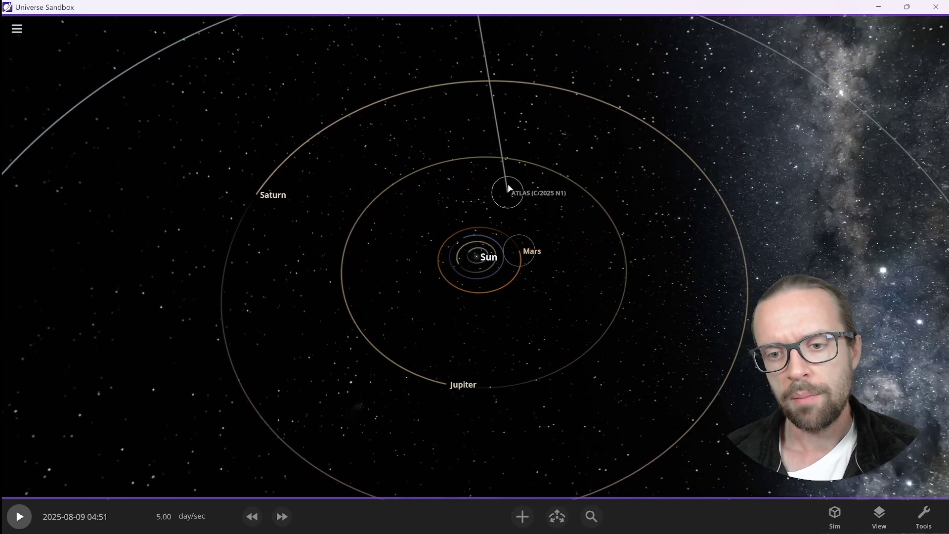
{"action": "scroll", "coordinate": [523, 250], "scroll_direction": "up", "scroll_amount": 4}
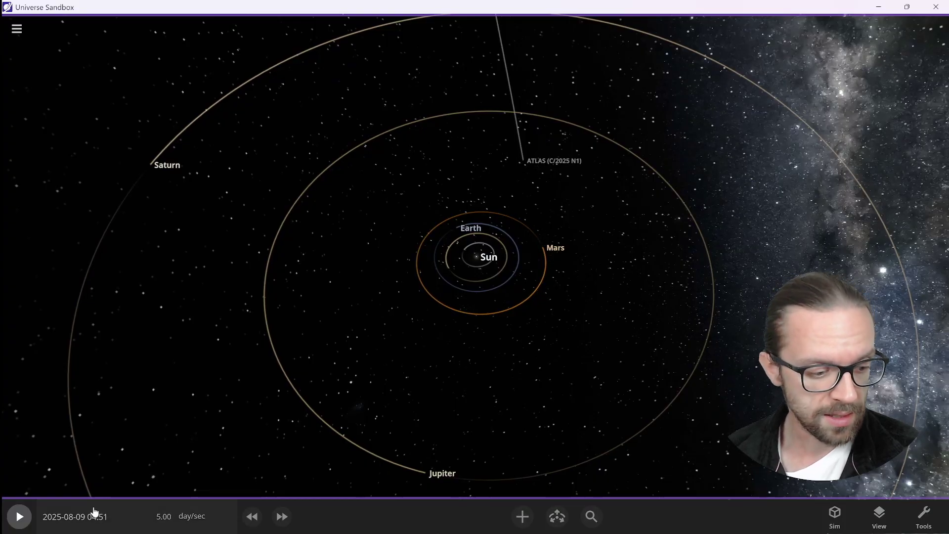
Step: Advance the simulation to 2025-10-03, with an intermediate pause at 2025-09-01, and leave it paused as the comet nears Mars
{"action": "left_click", "coordinate": [20, 517]}
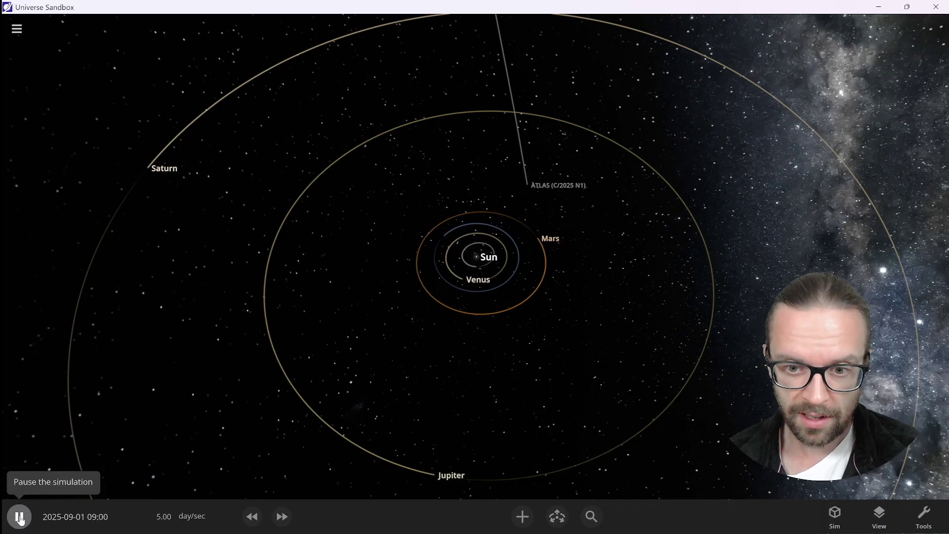
{"action": "left_click", "coordinate": [20, 518]}
{"action": "scroll", "coordinate": [608, 226], "scroll_direction": "up", "scroll_amount": 4}
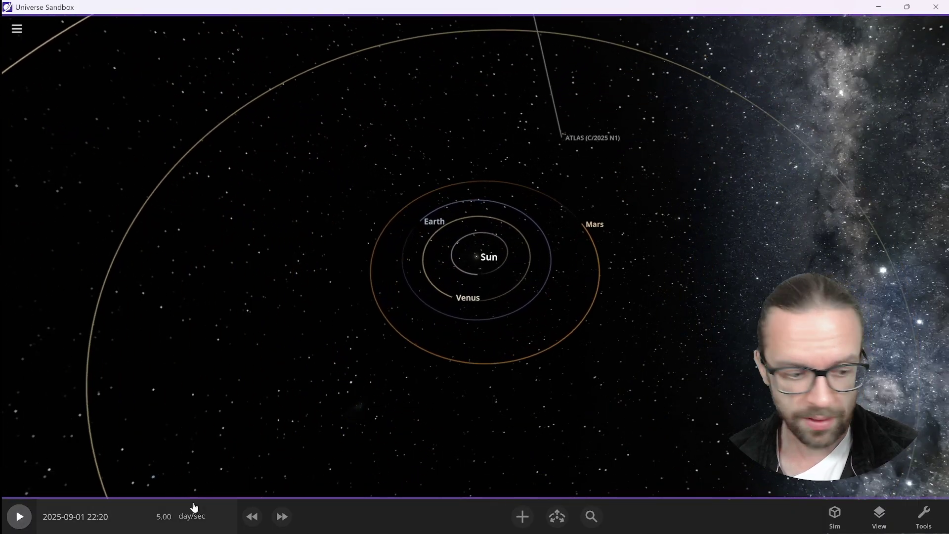
{"action": "left_click", "coordinate": [20, 517]}
{"action": "left_click_drag", "start_coordinate": [317, 395], "coordinate": [353, 365]}
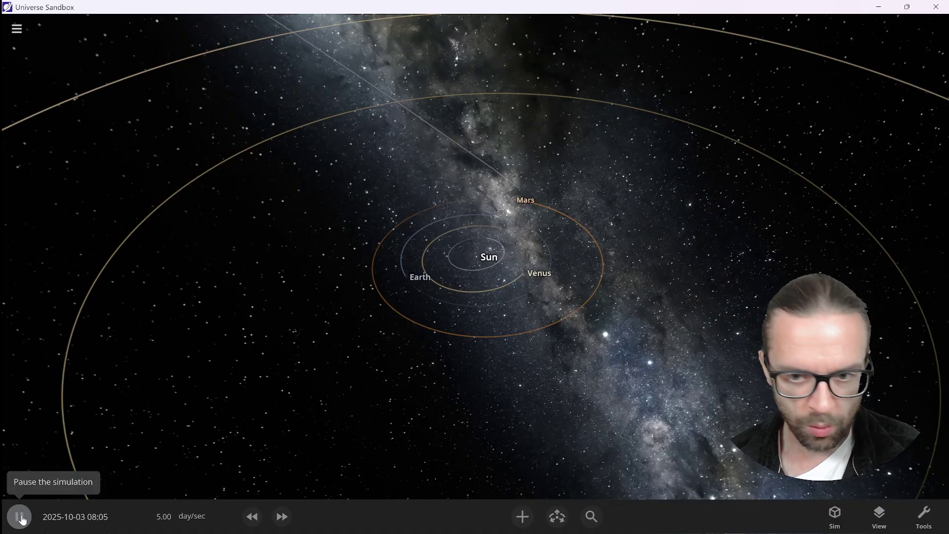
{"action": "left_click", "coordinate": [20, 517]}
Step: Center the view on Mars, inspect the comet's close pass, and run the simulation briefly to 2025-10-07 before pausing
{"action": "left_click_drag", "start_coordinate": [706, 163], "coordinate": [584, 310]}
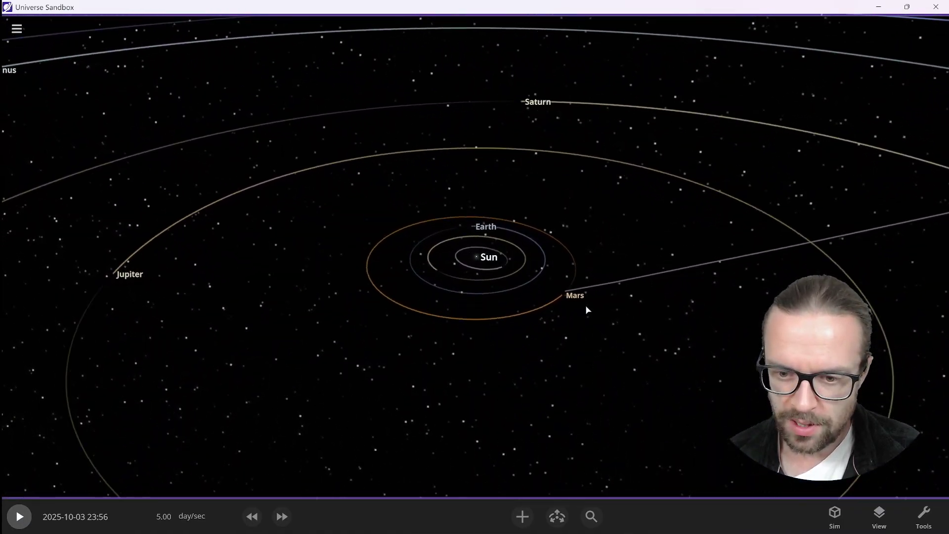
{"action": "left_click", "coordinate": [572, 299]}
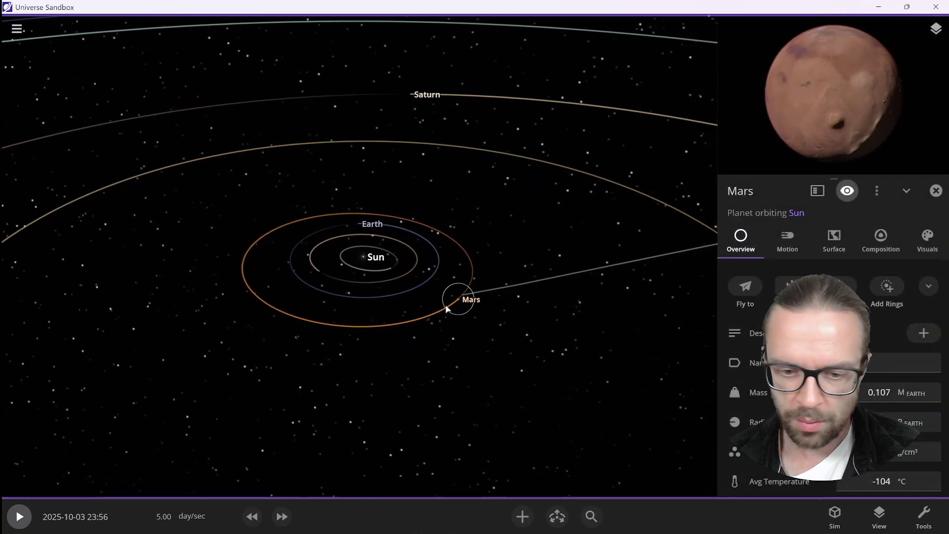
{"action": "scroll", "coordinate": [426, 273], "scroll_direction": "up", "scroll_amount": 5}
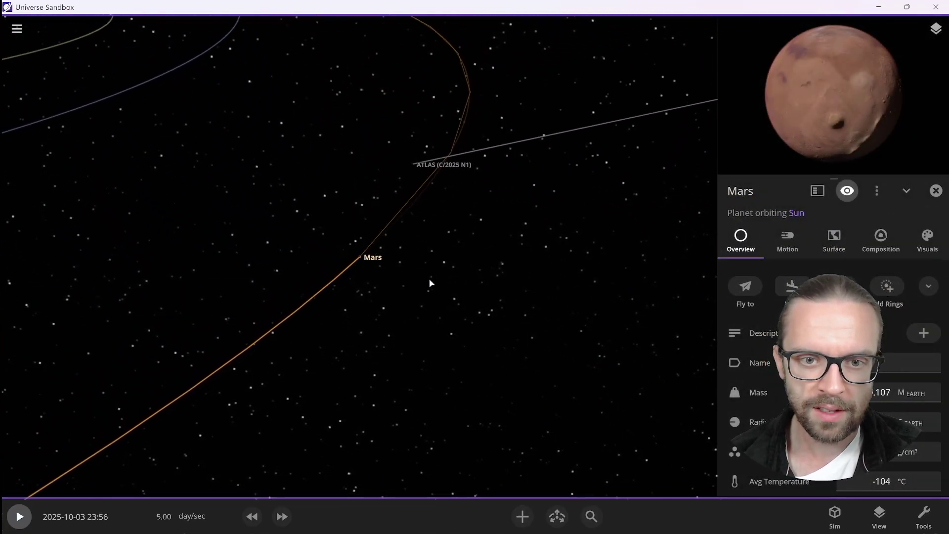
{"action": "left_click_drag", "start_coordinate": [430, 280], "coordinate": [502, 254]}
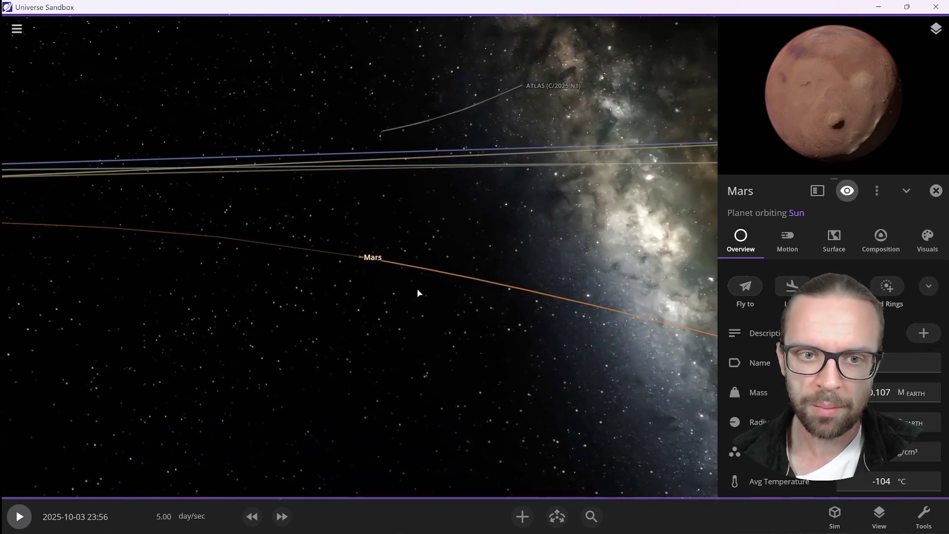
{"action": "key", "text": "space"}
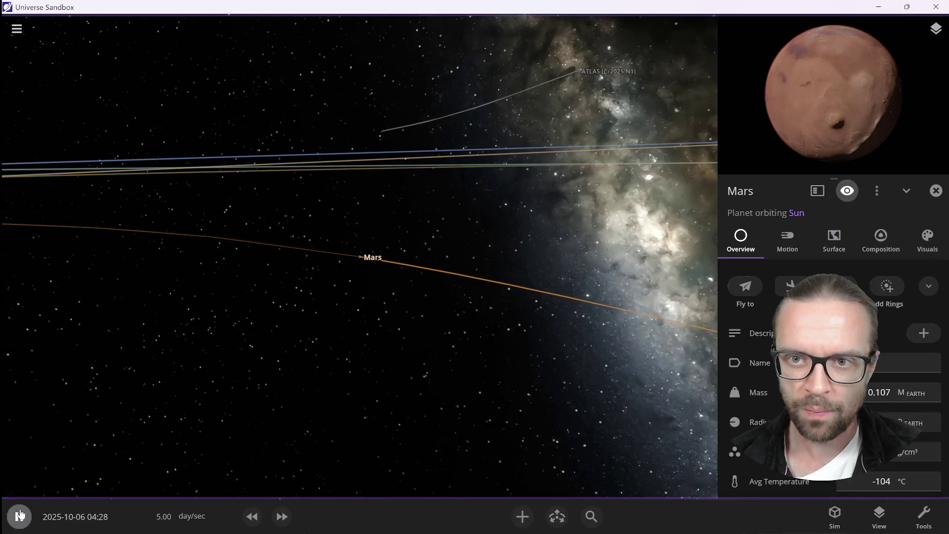
{"action": "key", "text": "space"}
Step: Center the view on the Sun with the orbits out to Saturn in frame, and resume the simulation
{"action": "scroll", "coordinate": [244, 392], "scroll_direction": "down", "scroll_amount": 5}
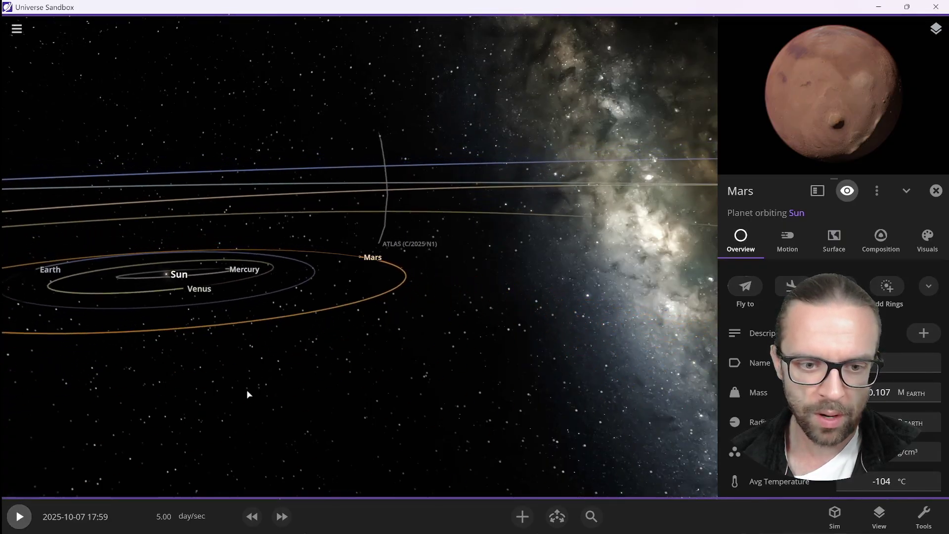
{"action": "left_click", "coordinate": [282, 276]}
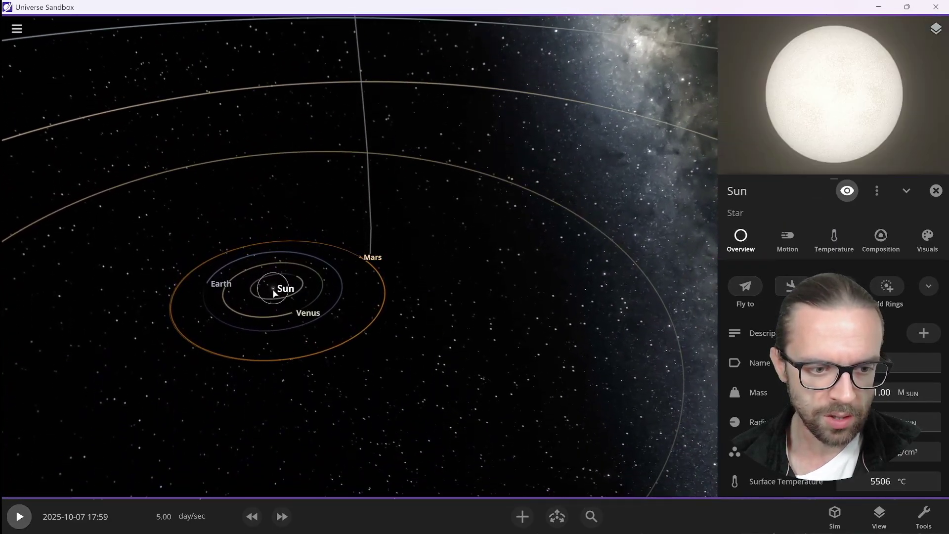
{"action": "left_click_drag", "start_coordinate": [318, 354], "coordinate": [326, 395]}
{"action": "scroll", "coordinate": [277, 430], "scroll_direction": "down", "scroll_amount": 4}
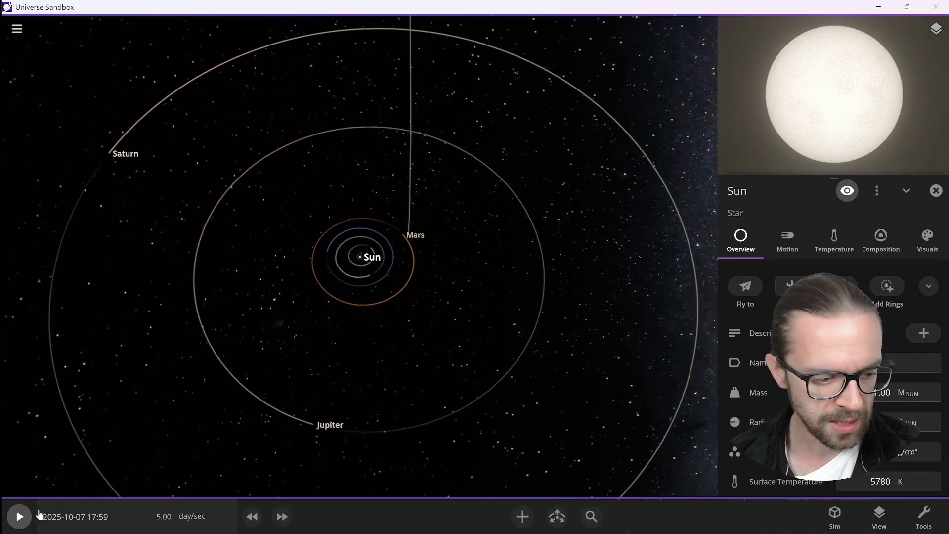
{"action": "left_click", "coordinate": [20, 517]}
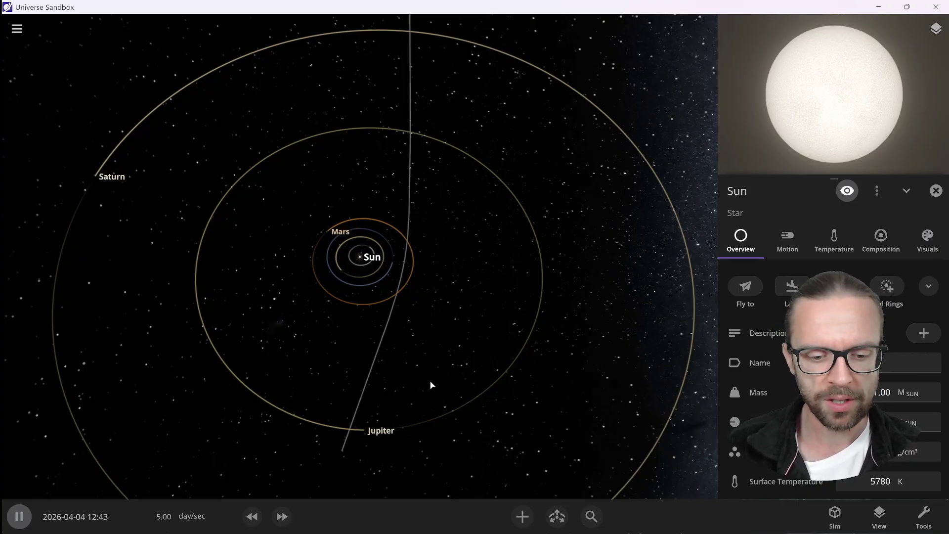
Step: Examine the comet's outbound path past Jupiter and Saturn's orbit from several angles while the simulation runs
{"action": "left_click_drag", "start_coordinate": [452, 388], "coordinate": [165, 441]}
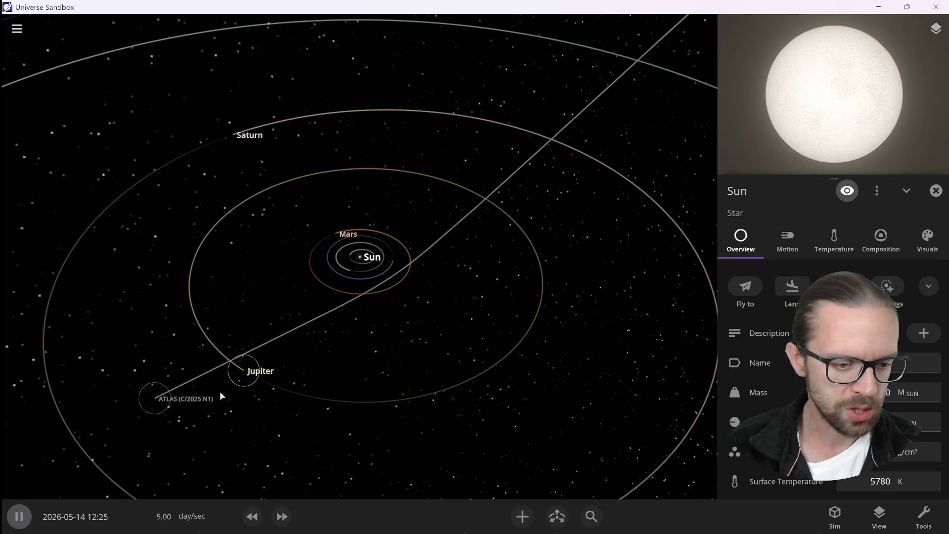
{"action": "left_click_drag", "start_coordinate": [269, 440], "coordinate": [141, 438]}
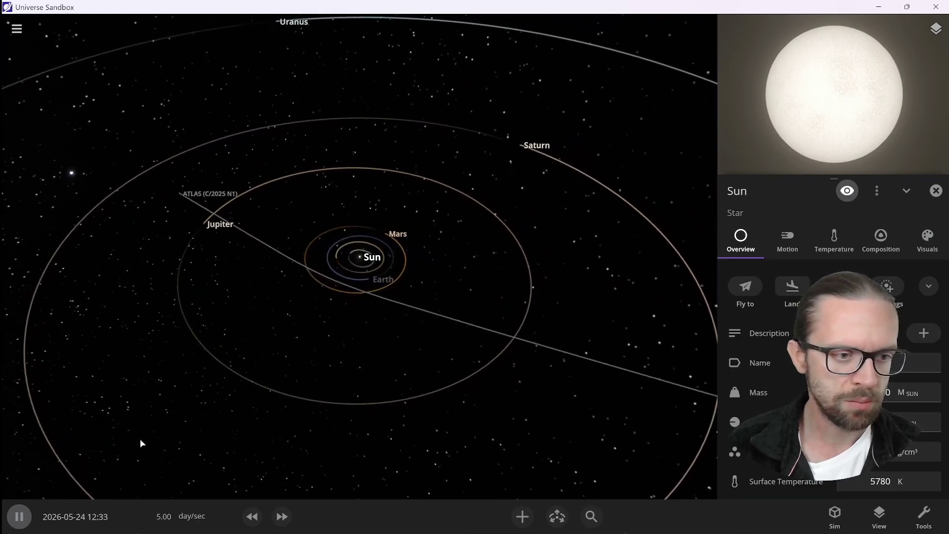
{"action": "left_click_drag", "start_coordinate": [550, 341], "coordinate": [420, 268]}
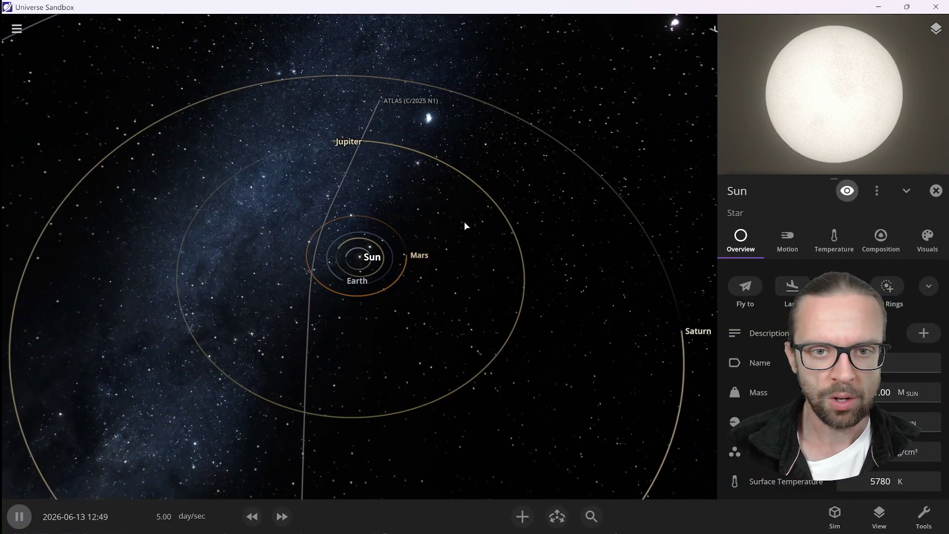
{"action": "scroll", "coordinate": [462, 223], "scroll_direction": "down", "scroll_amount": 4}
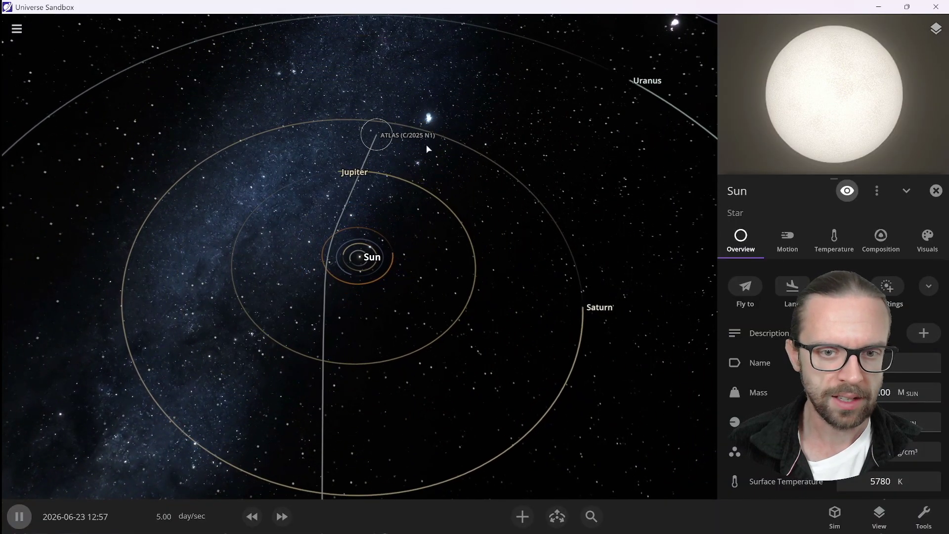
{"action": "left_click_drag", "start_coordinate": [402, 169], "coordinate": [382, 322]}
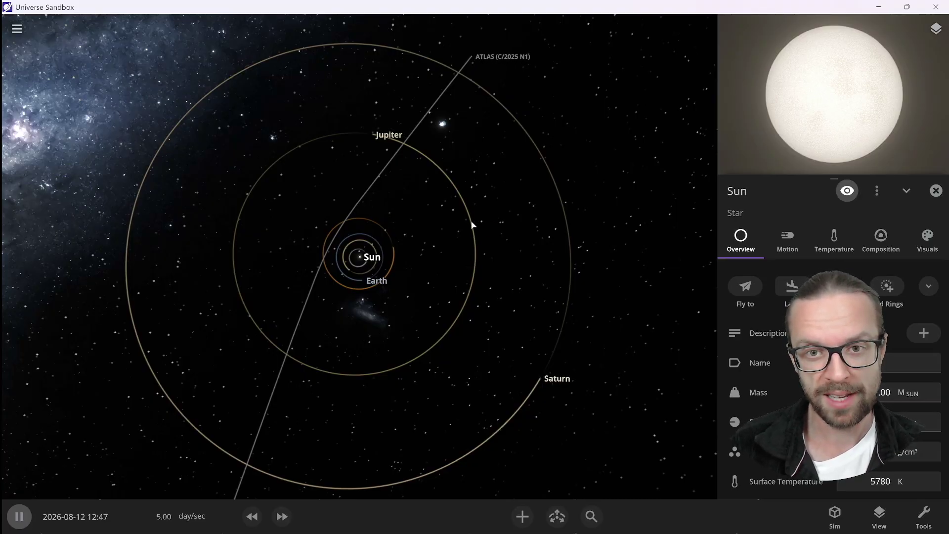
{"action": "scroll", "coordinate": [474, 222], "scroll_direction": "down", "scroll_amount": 5}
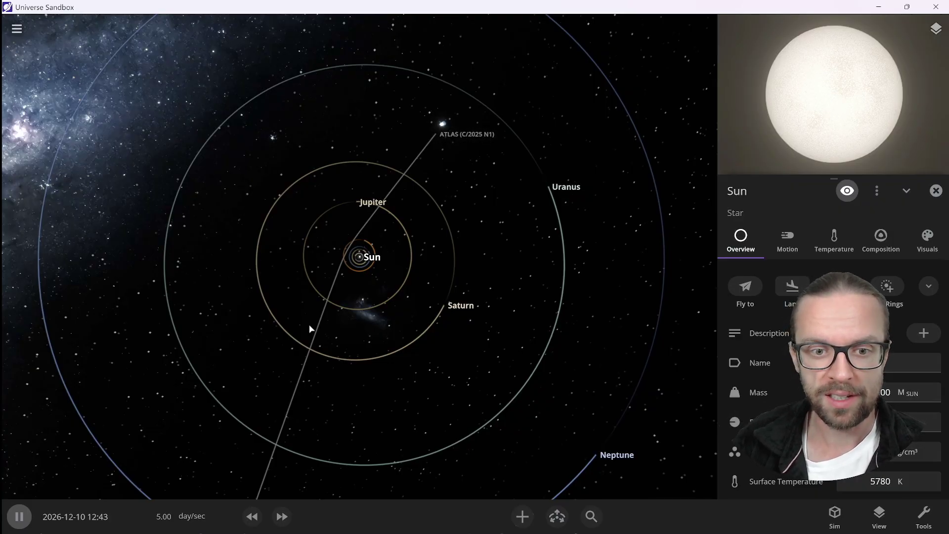
{"action": "left_click_drag", "start_coordinate": [518, 90], "coordinate": [479, 138]}
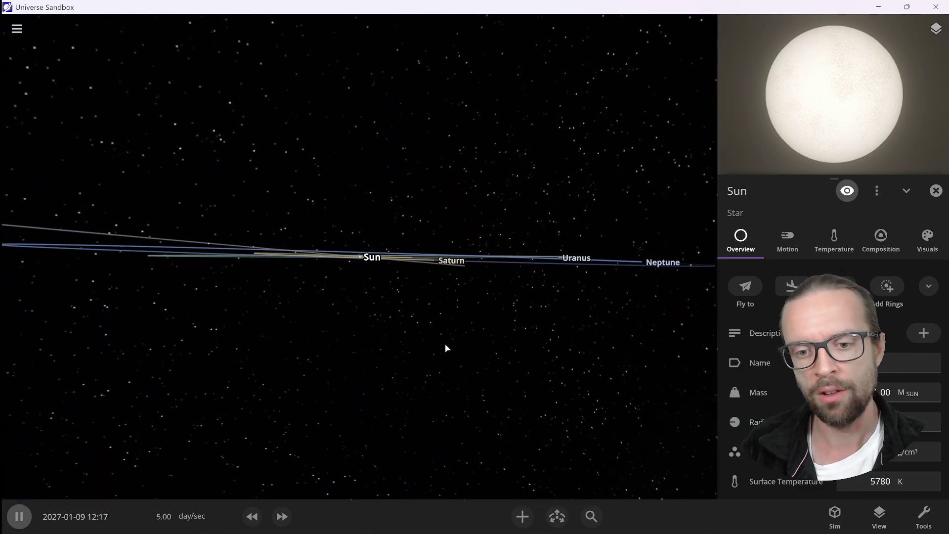
{"action": "left_click_drag", "start_coordinate": [446, 349], "coordinate": [438, 306]}
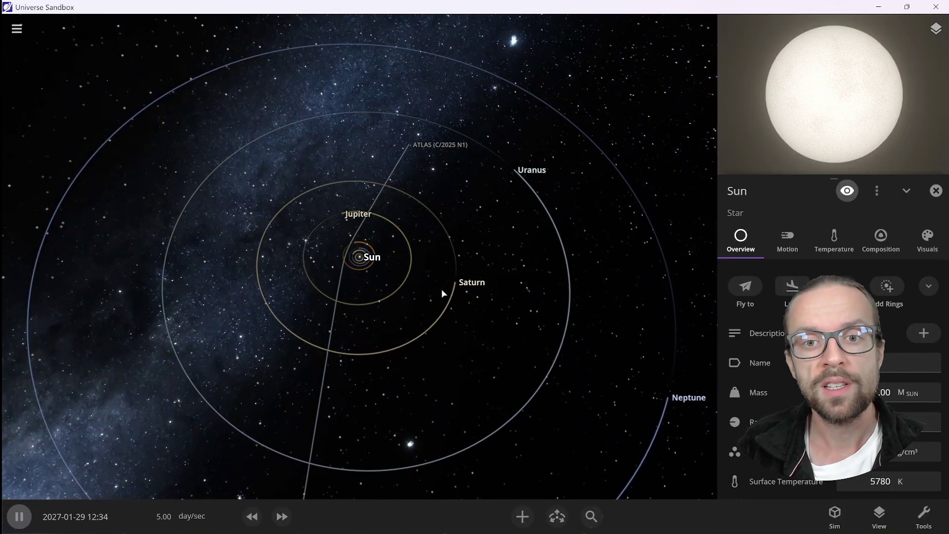